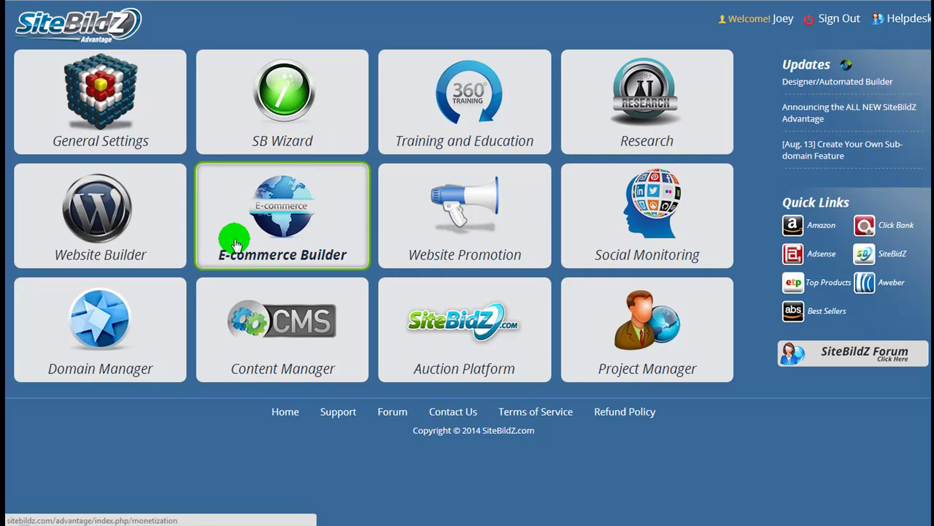
Create the subdomain silo-example1 on xtrapages.com for the Silo-example project in the Domain Manager
{"action": "left_click", "coordinate": [103, 321]}
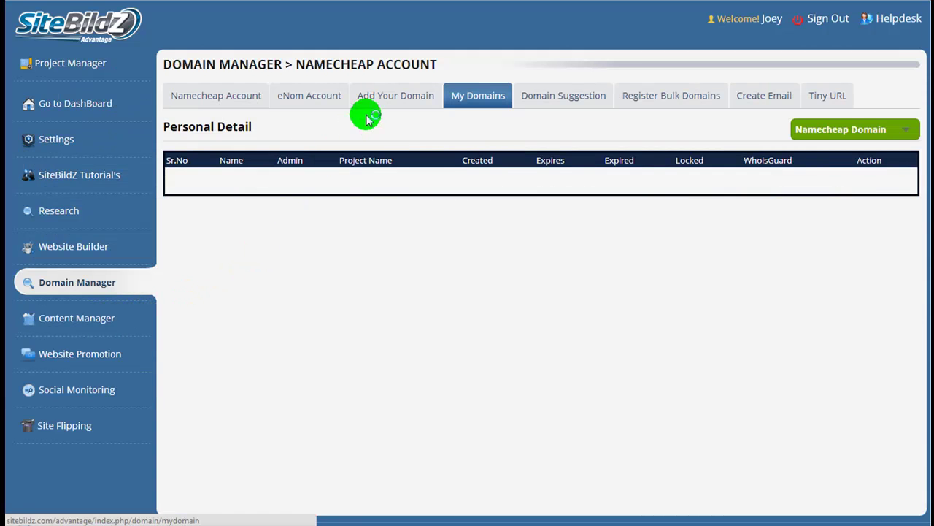
{"action": "left_click", "coordinate": [380, 102]}
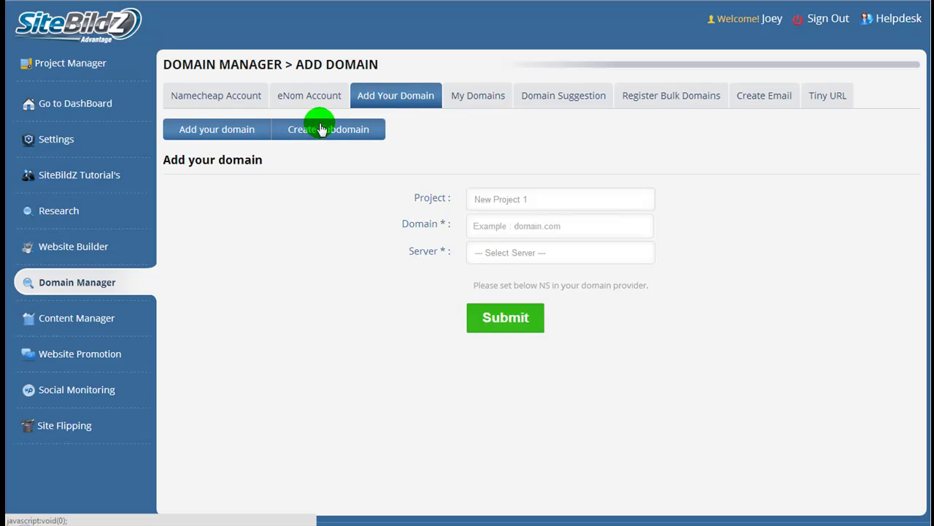
{"action": "left_click", "coordinate": [320, 130]}
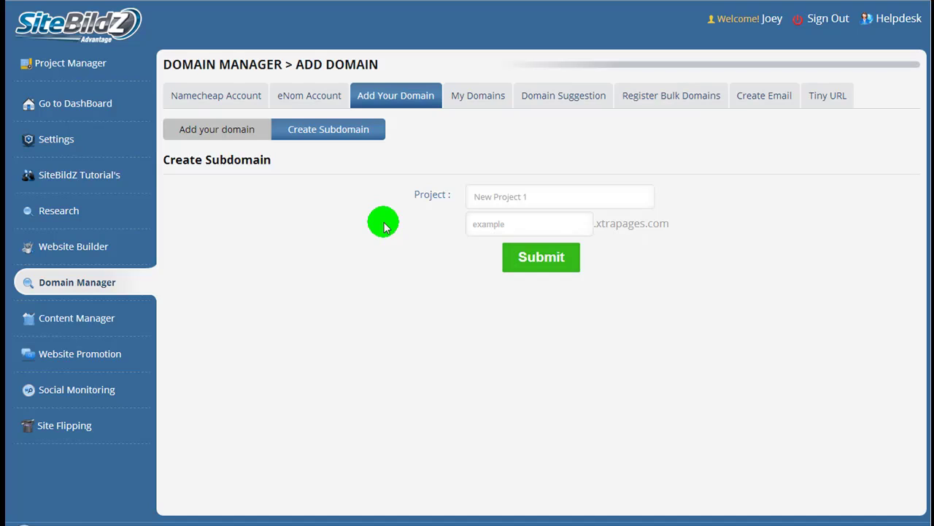
{"action": "left_click", "coordinate": [551, 206]}
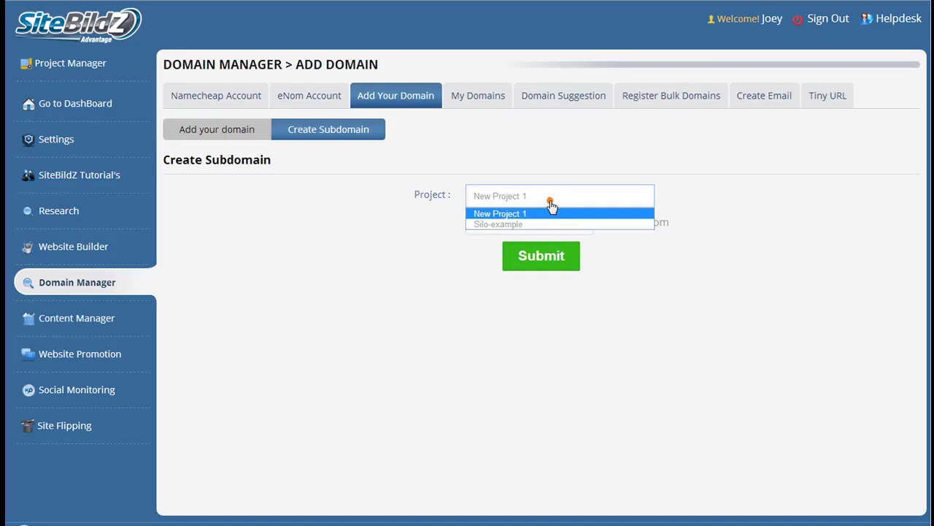
{"action": "left_click", "coordinate": [491, 227]}
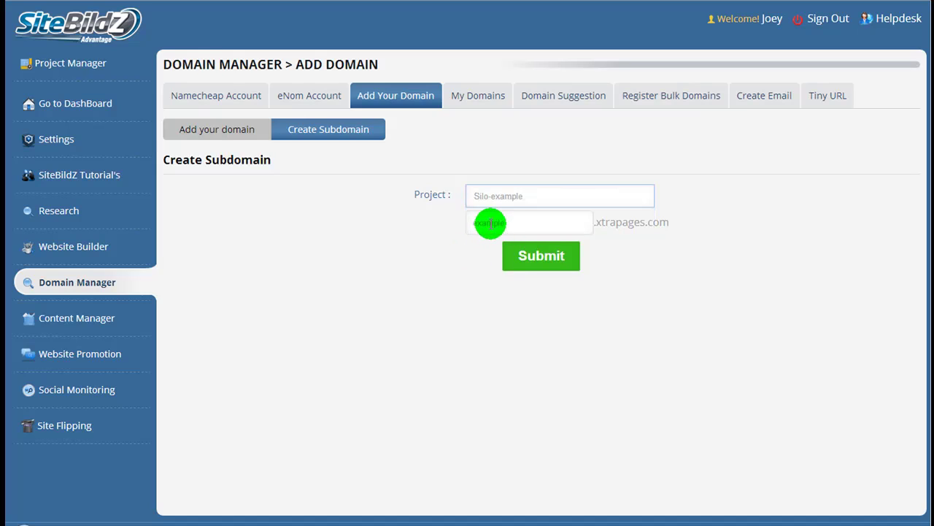
{"action": "left_click", "coordinate": [490, 224]}
{"action": "type", "text": "silo-example"}
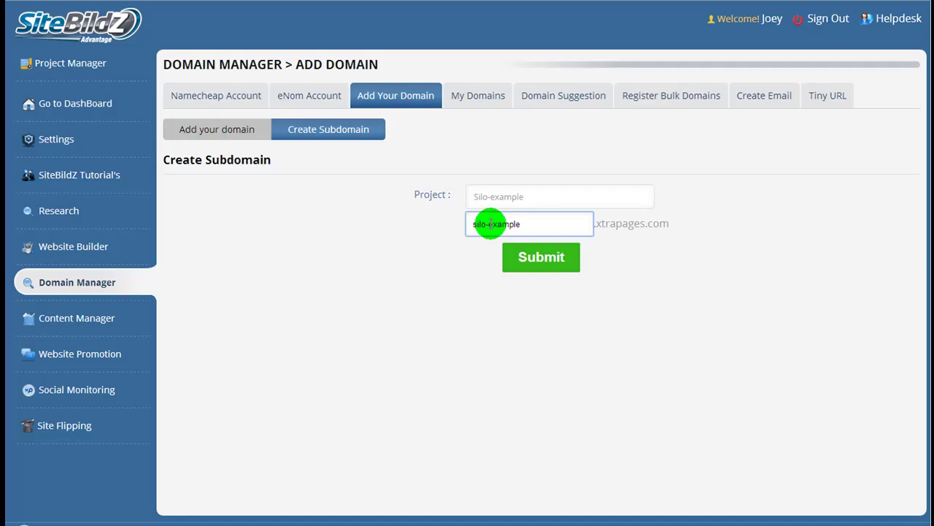
{"action": "type", "text": "1"}
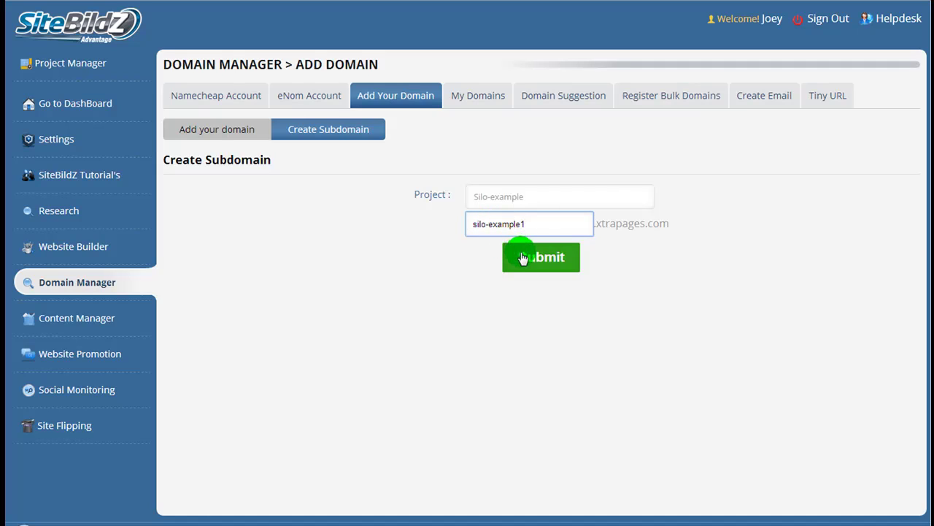
{"action": "left_click", "coordinate": [522, 257]}
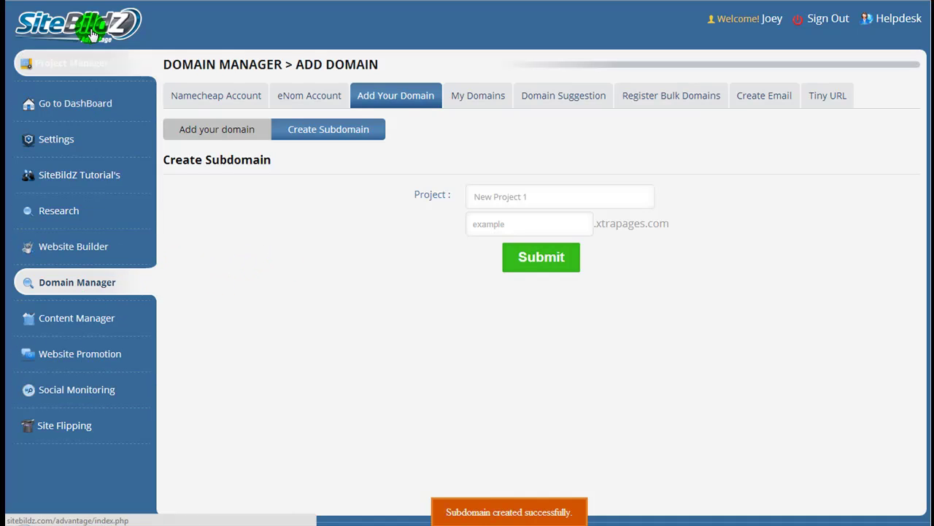
Open the Website Builder and proceed with the Silo-example project
{"action": "left_click", "coordinate": [84, 246]}
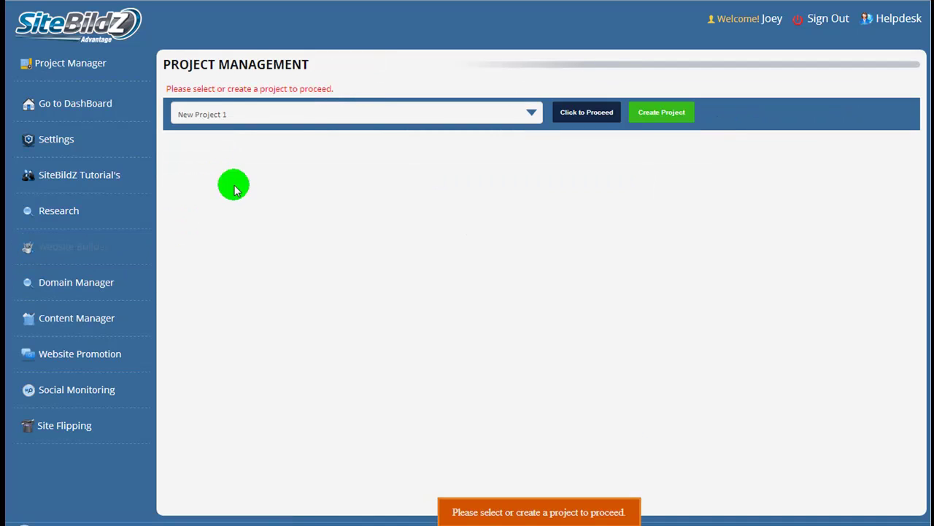
{"action": "left_click", "coordinate": [324, 110]}
{"action": "left_click", "coordinate": [310, 138]}
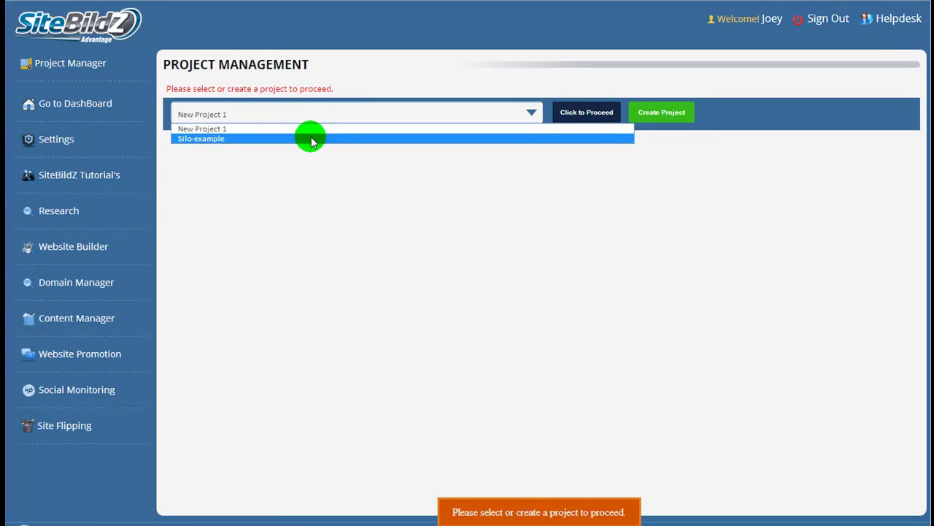
{"action": "left_click", "coordinate": [578, 114]}
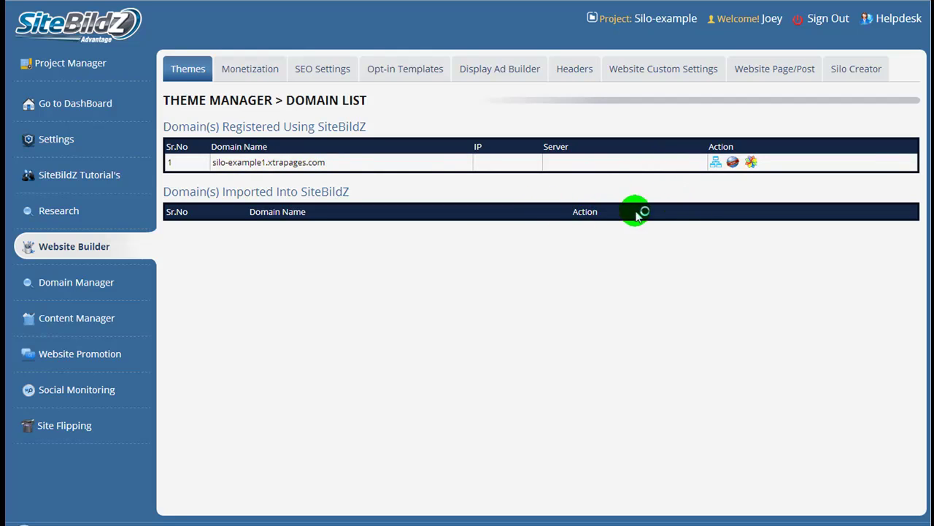
Start a full Theme with Wordpress installation for the domain silo-example1.xtrapages.com and accept the confirmation
{"action": "left_click", "coordinate": [751, 163]}
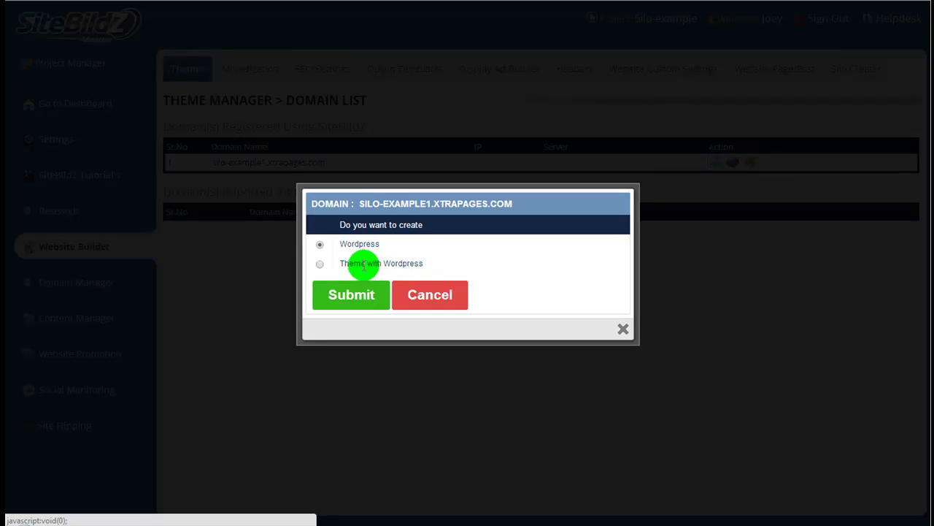
{"action": "left_click", "coordinate": [321, 265]}
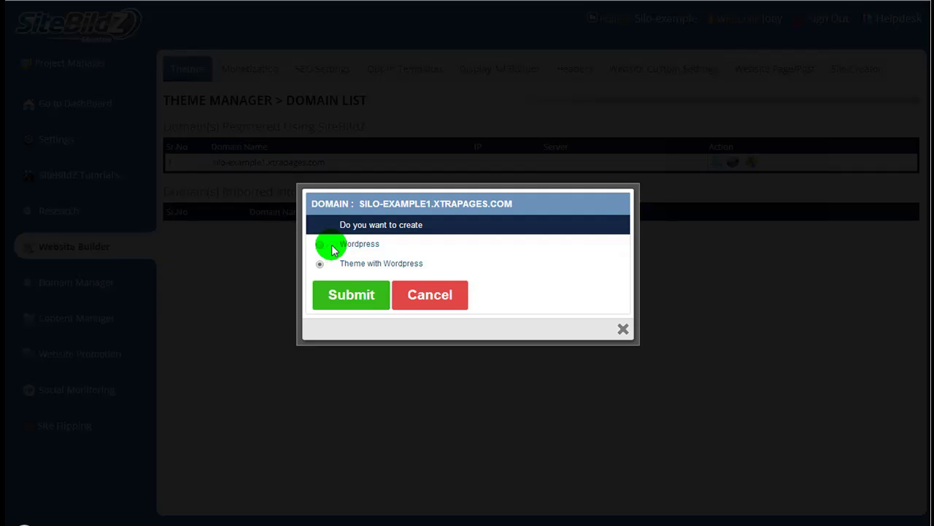
{"action": "left_click", "coordinate": [351, 298]}
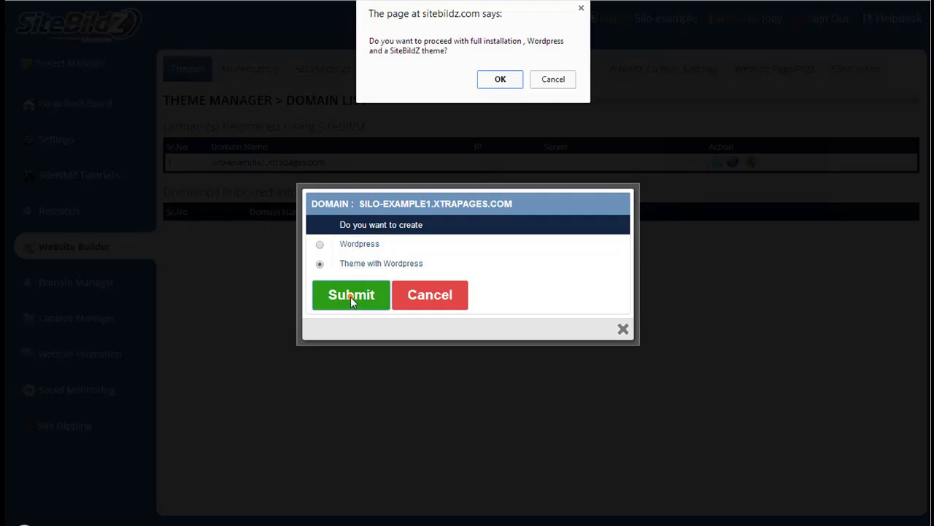
{"action": "left_click", "coordinate": [498, 78]}
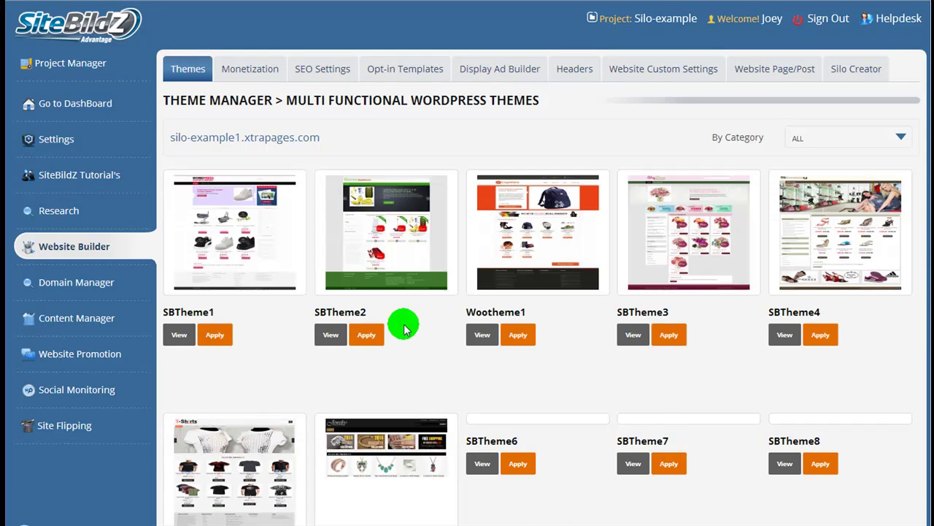
Filter the WordPress themes to the Affiliate Themes category and apply SBTheme7 to the new subdomain
{"action": "scroll", "coordinate": [405, 328], "scroll_direction": "down", "scroll_amount": 3}
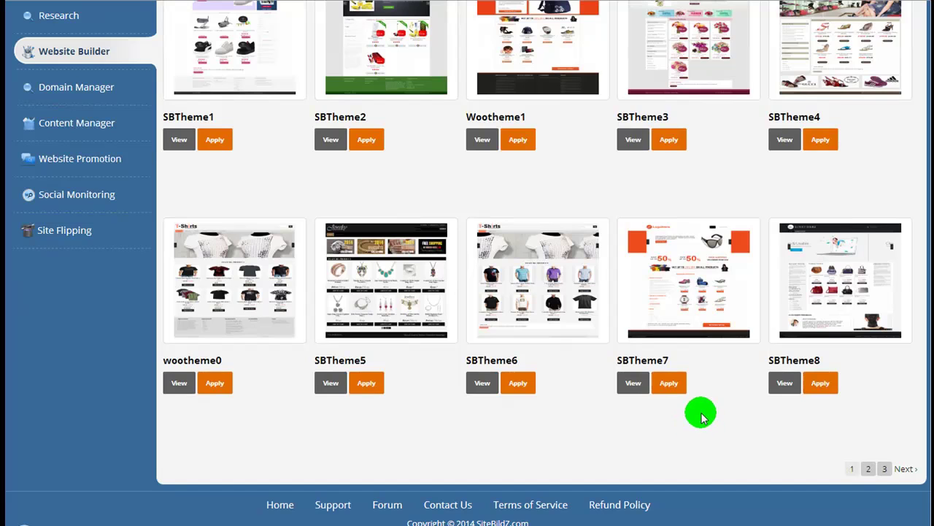
{"action": "scroll", "coordinate": [701, 416], "scroll_direction": "up", "scroll_amount": 3}
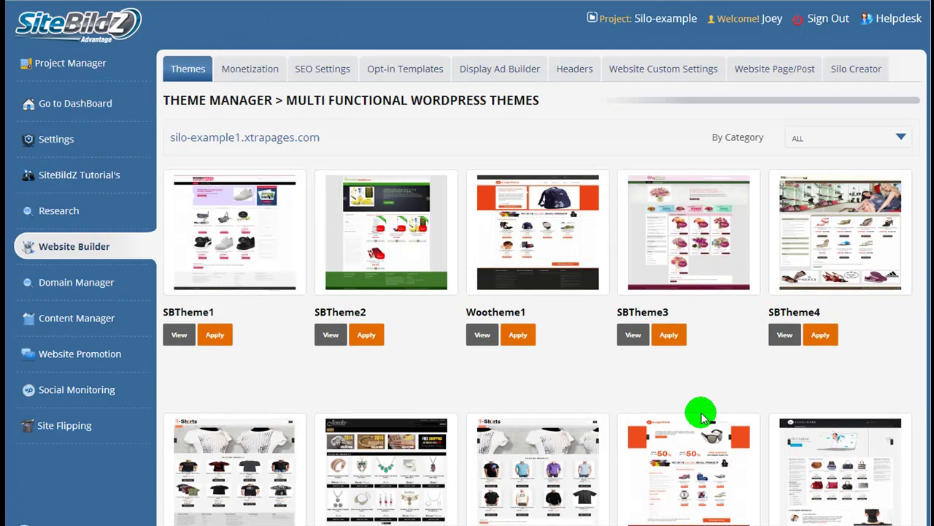
{"action": "left_click", "coordinate": [816, 139]}
{"action": "left_click", "coordinate": [811, 173]}
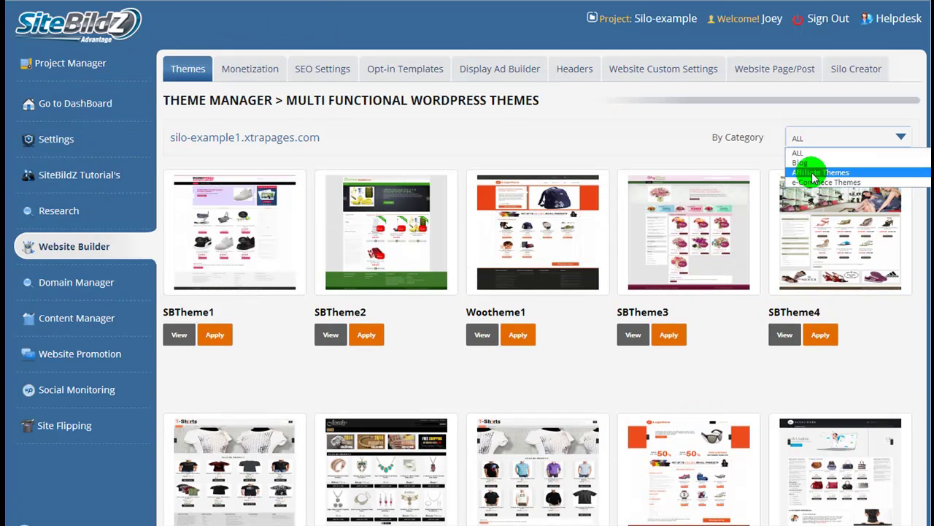
{"action": "scroll", "coordinate": [683, 204], "scroll_direction": "down", "scroll_amount": 5}
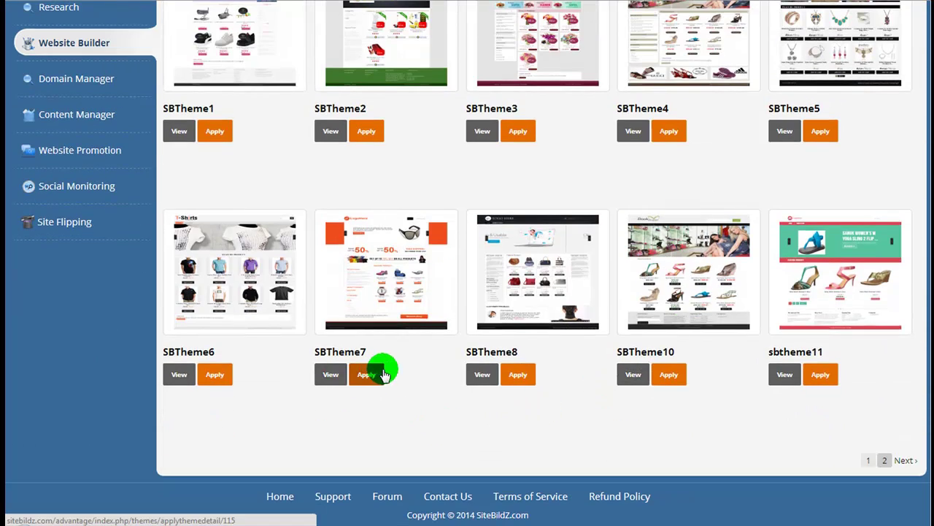
{"action": "left_click", "coordinate": [371, 375]}
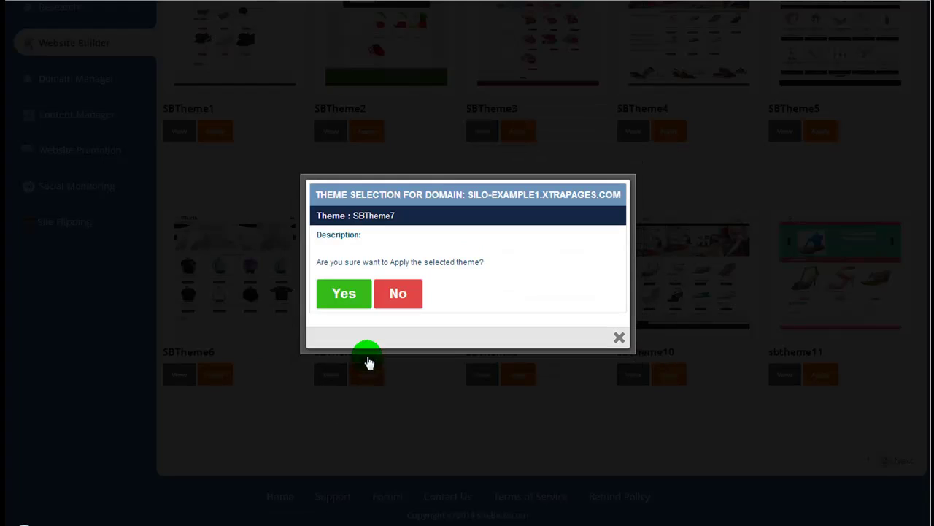
{"action": "left_click", "coordinate": [337, 298]}
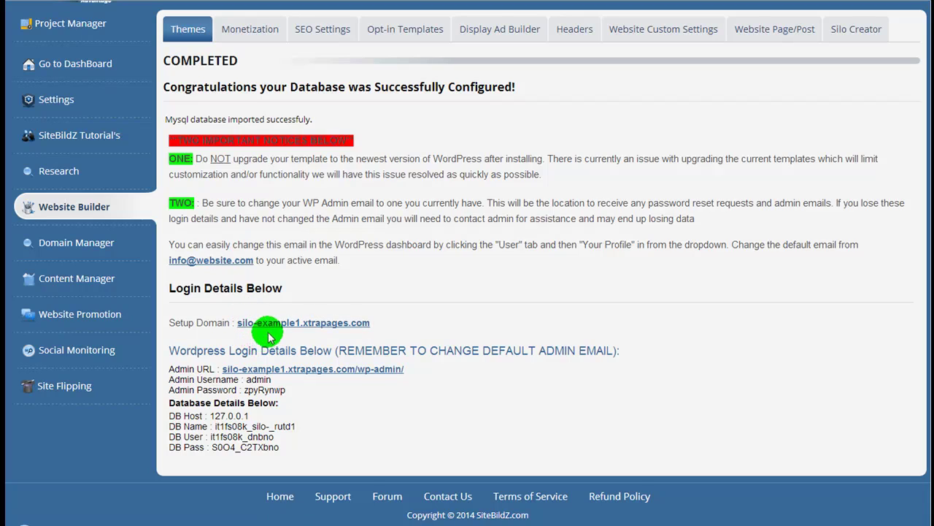
Open the Silo Creator and check the available domains and silos, keeping silo-example1.xtrapages.com and Silo-Example selected
{"action": "left_click", "coordinate": [852, 36]}
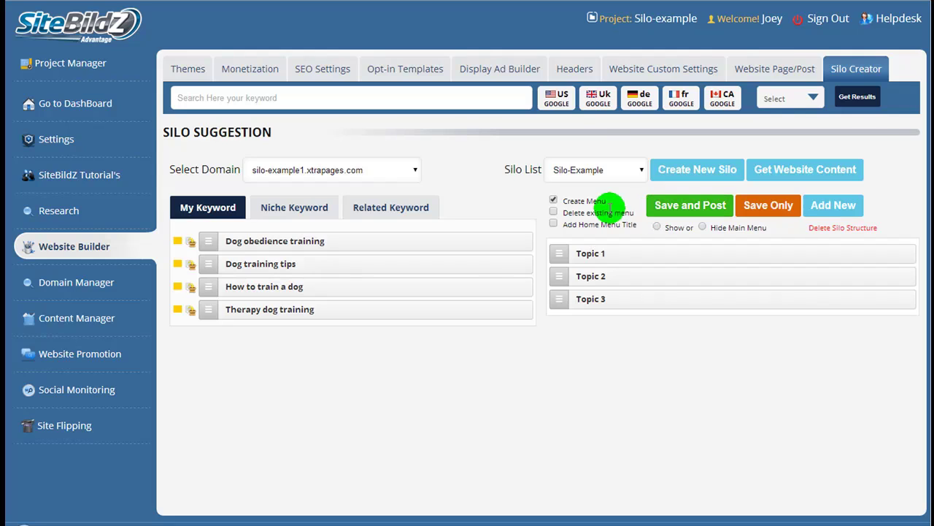
{"action": "left_click", "coordinate": [362, 175]}
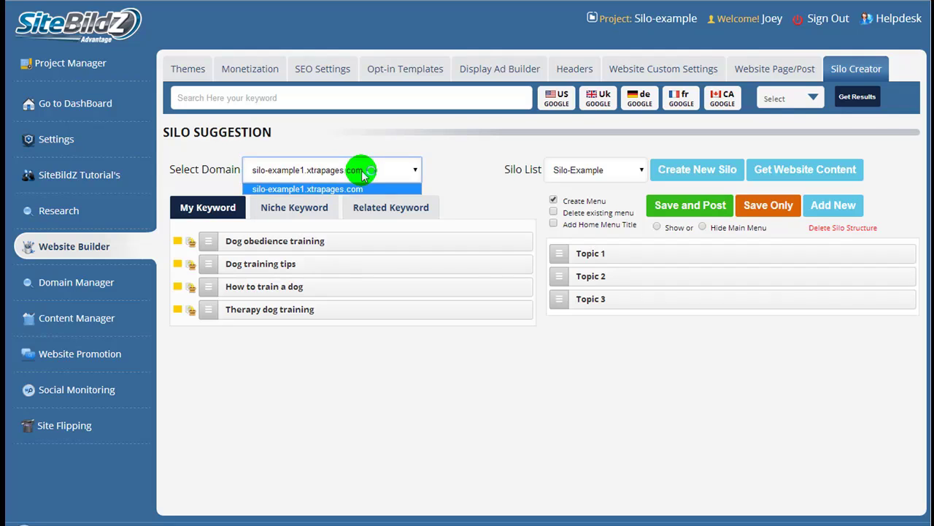
{"action": "left_click", "coordinate": [362, 175]}
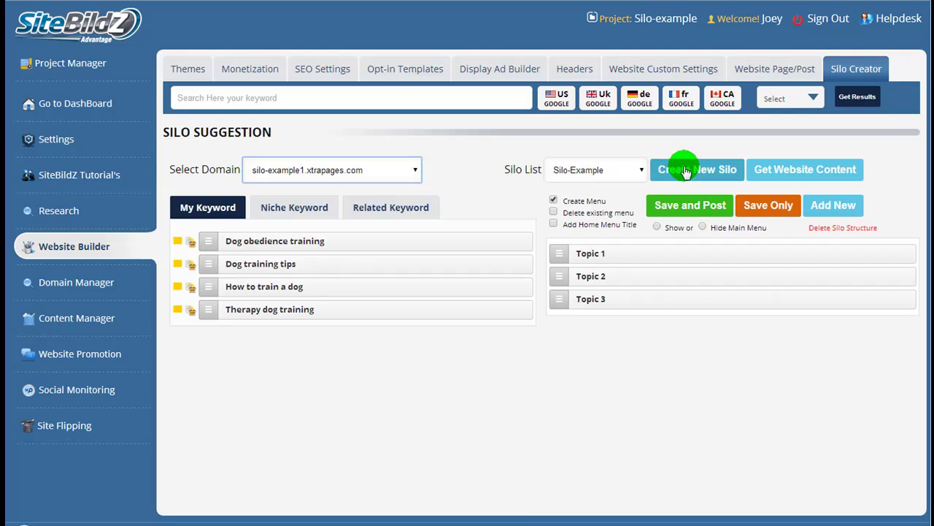
{"action": "left_click", "coordinate": [624, 176]}
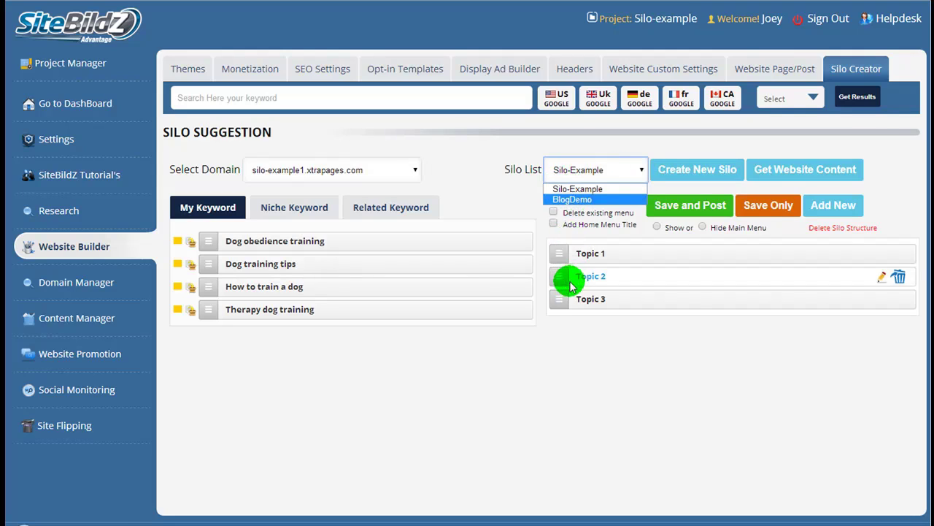
{"action": "left_click", "coordinate": [640, 169]}
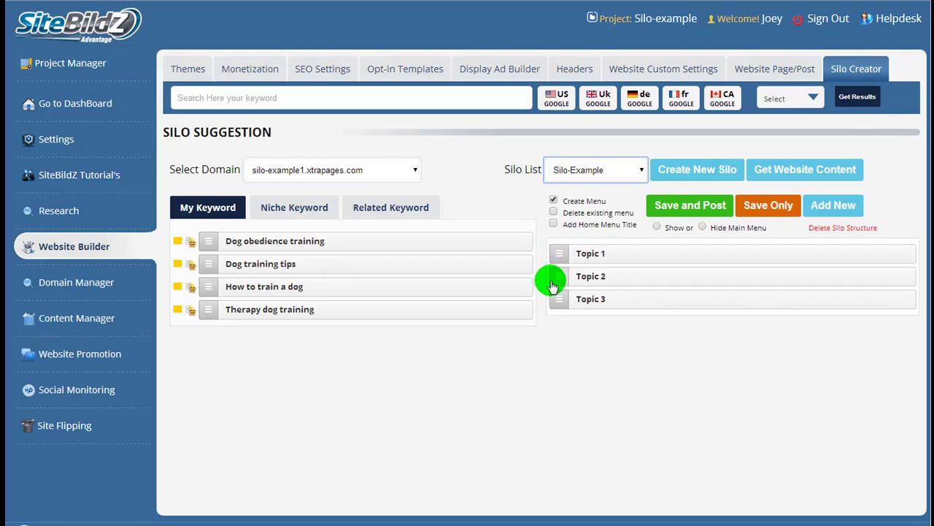
{"action": "mouse_move", "coordinate": [592, 252]}
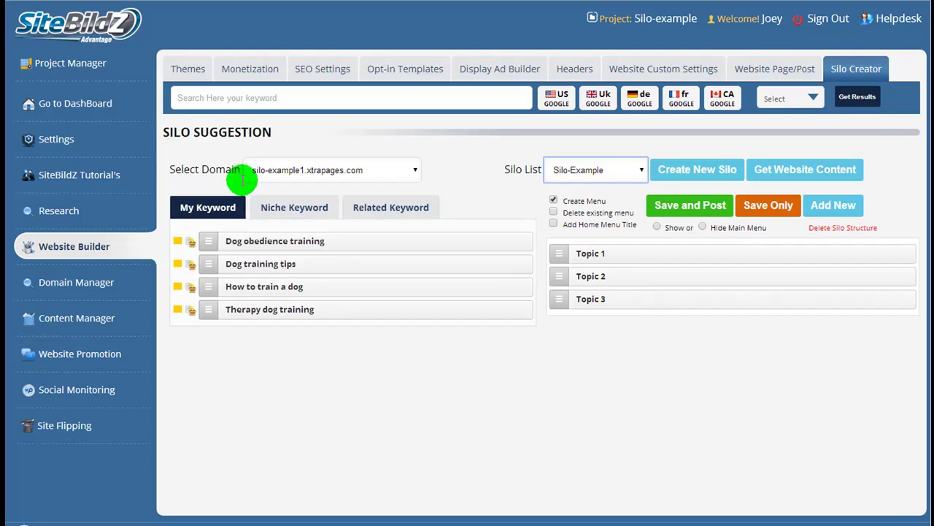
Get silo keyword suggestions for the suggested keyword Dog Training
{"action": "left_click", "coordinate": [198, 98]}
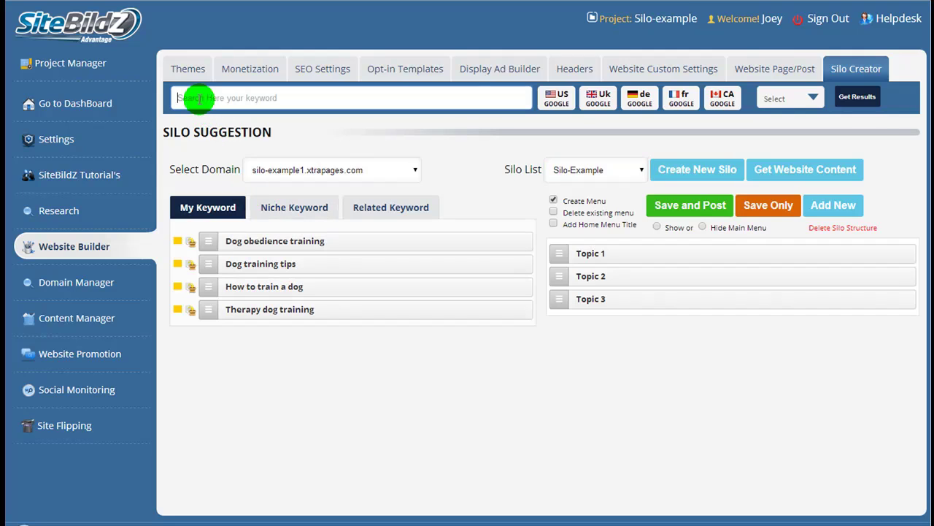
{"action": "type", "text": "dog"}
{"action": "type", "text": "tr"}
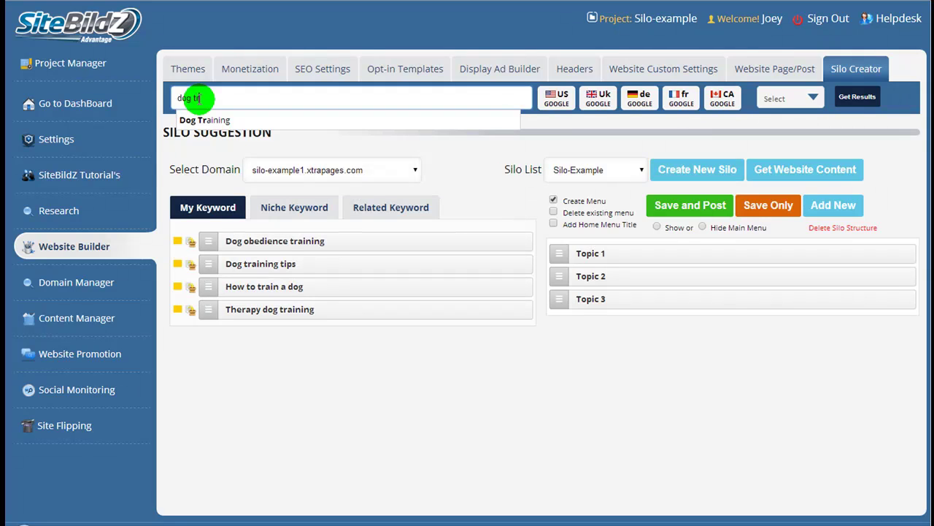
{"action": "left_click", "coordinate": [205, 119]}
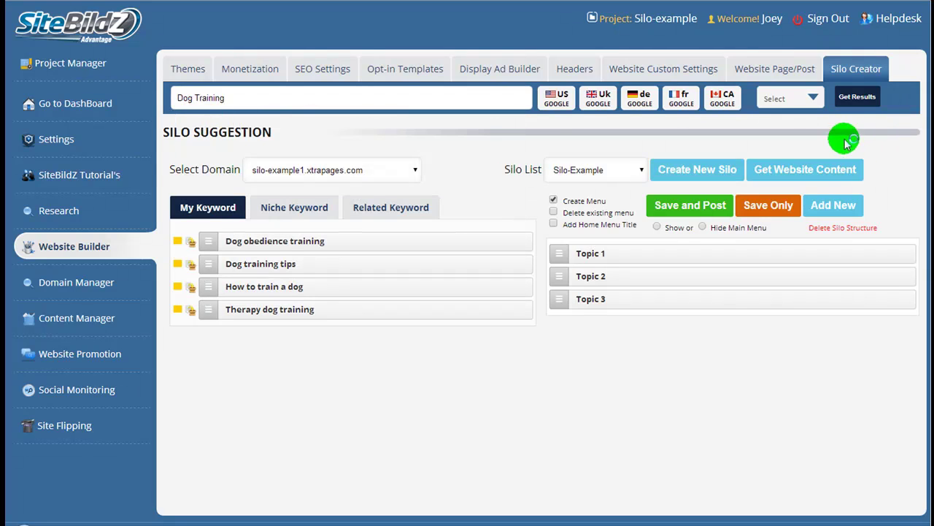
{"action": "left_click", "coordinate": [853, 97]}
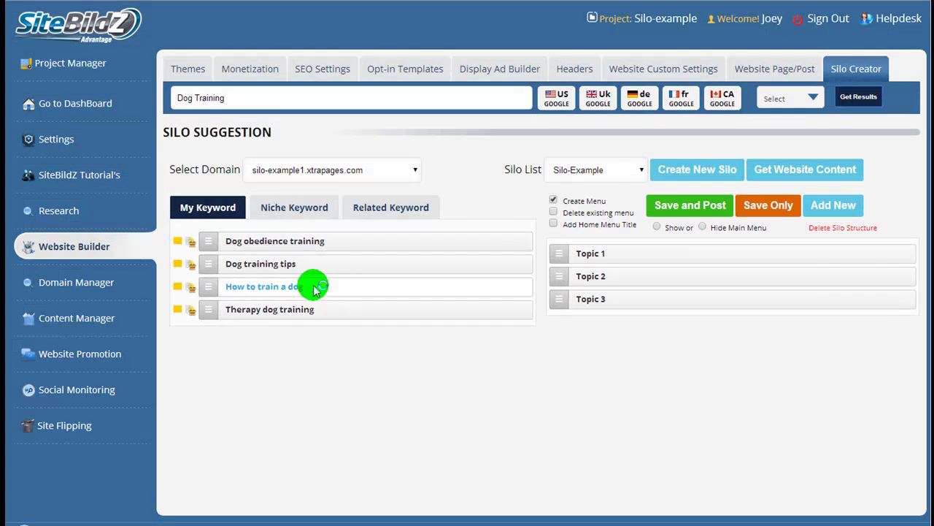
Look through the niche and related keyword suggestions for Dog Training, returning to the niche keywords
{"action": "left_click", "coordinate": [273, 206]}
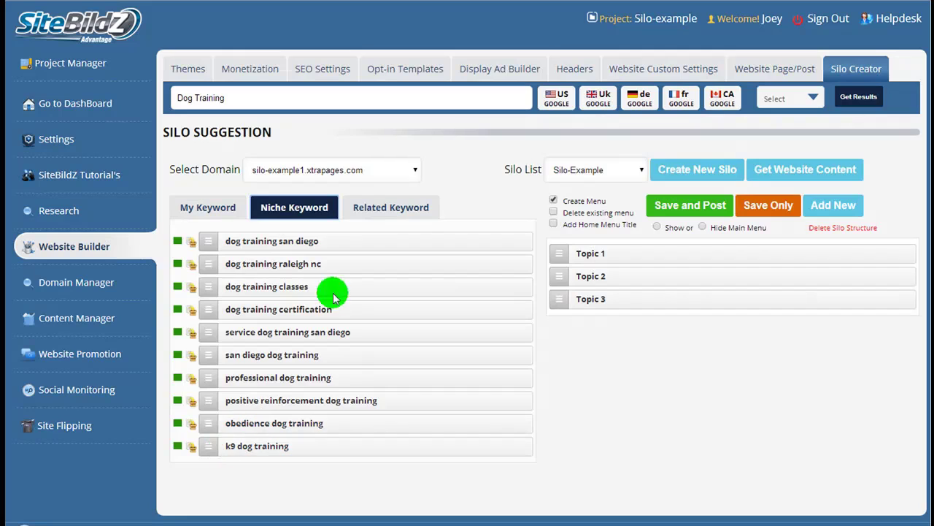
{"action": "left_click", "coordinate": [388, 208]}
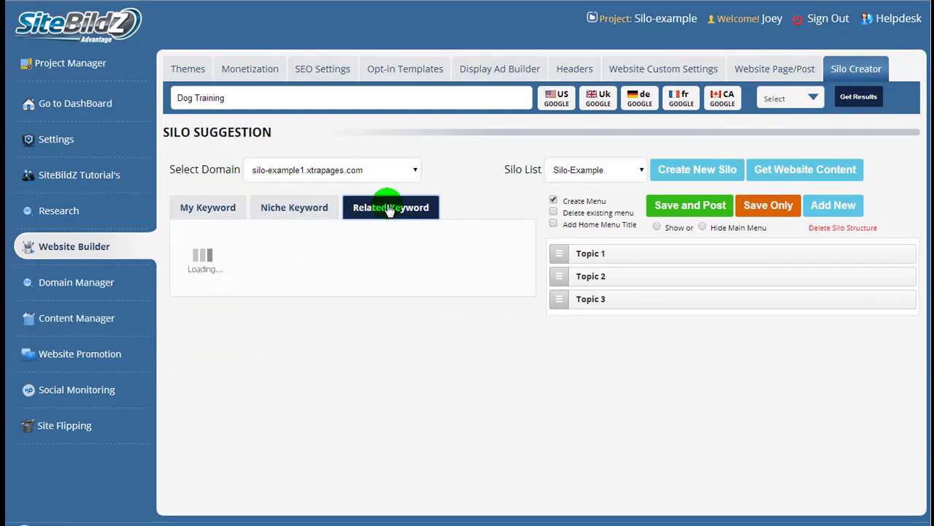
{"action": "left_click", "coordinate": [281, 207]}
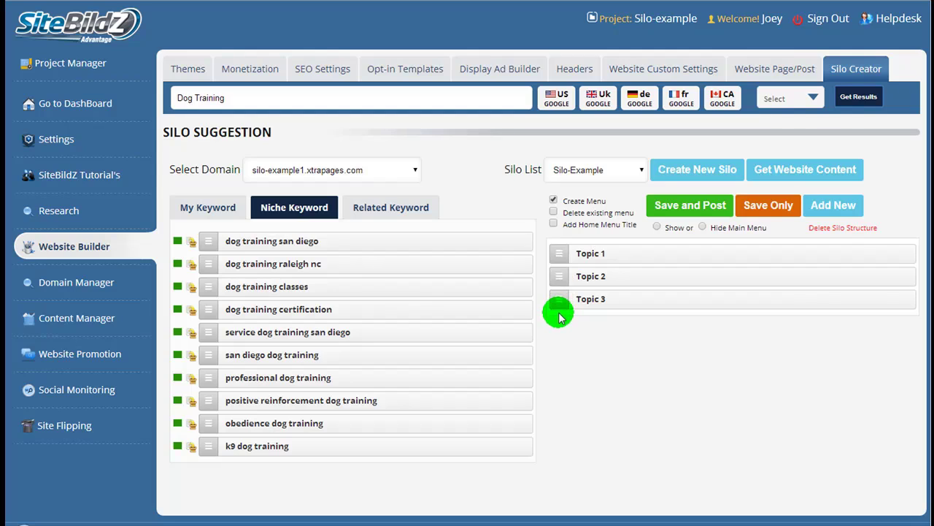
{"action": "left_click_drag", "start_coordinate": [560, 307], "coordinate": [569, 290]}
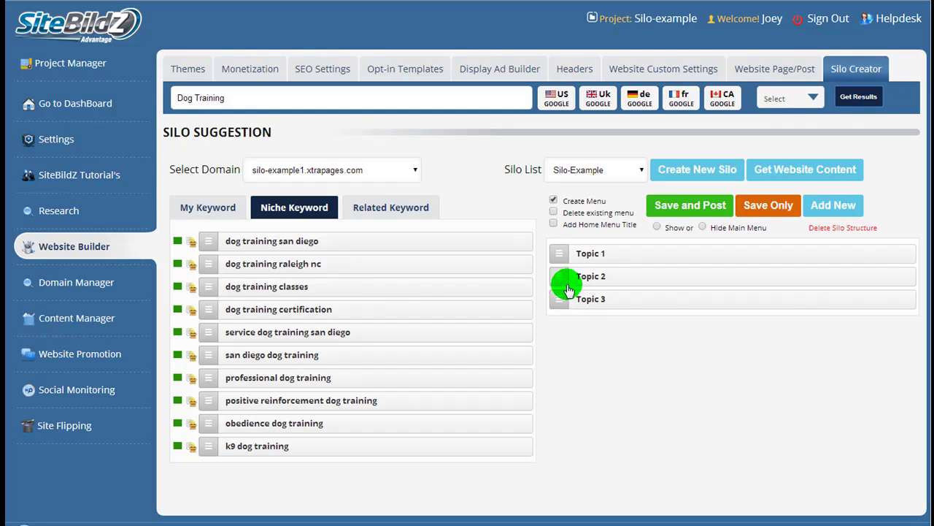
Set the silo to delete the existing menu, add the Home menu title, and show the main menu as an Inline Menu
{"action": "left_click_drag", "start_coordinate": [569, 290], "coordinate": [553, 228]}
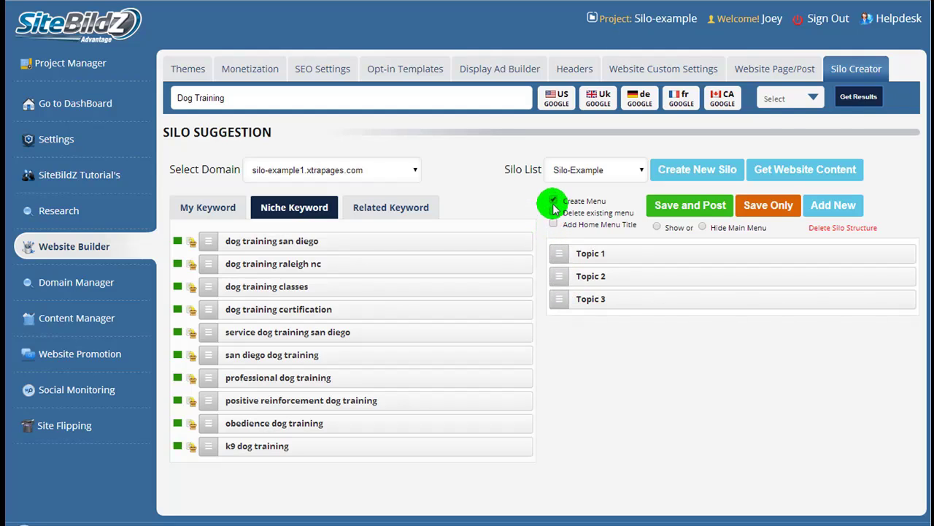
{"action": "left_click_drag", "start_coordinate": [553, 218], "coordinate": [553, 218]}
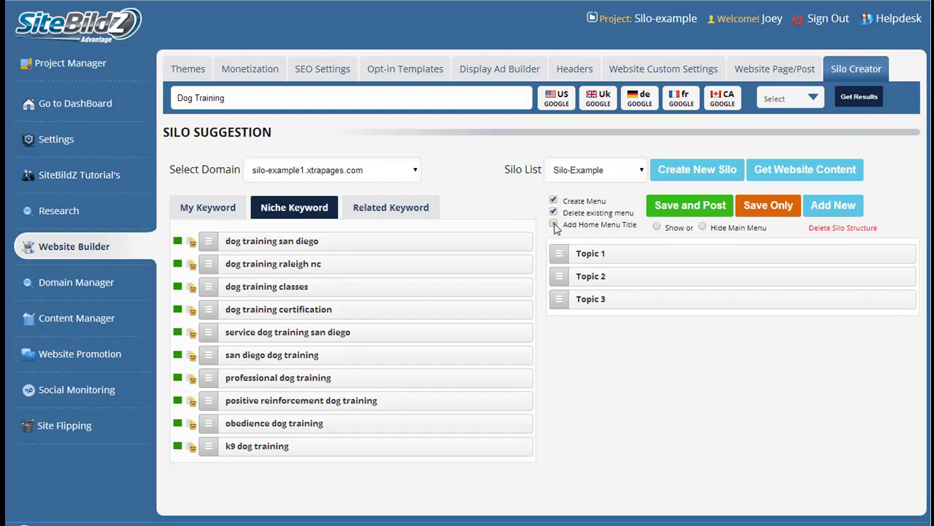
{"action": "left_click", "coordinate": [554, 224]}
{"action": "left_click", "coordinate": [555, 249]}
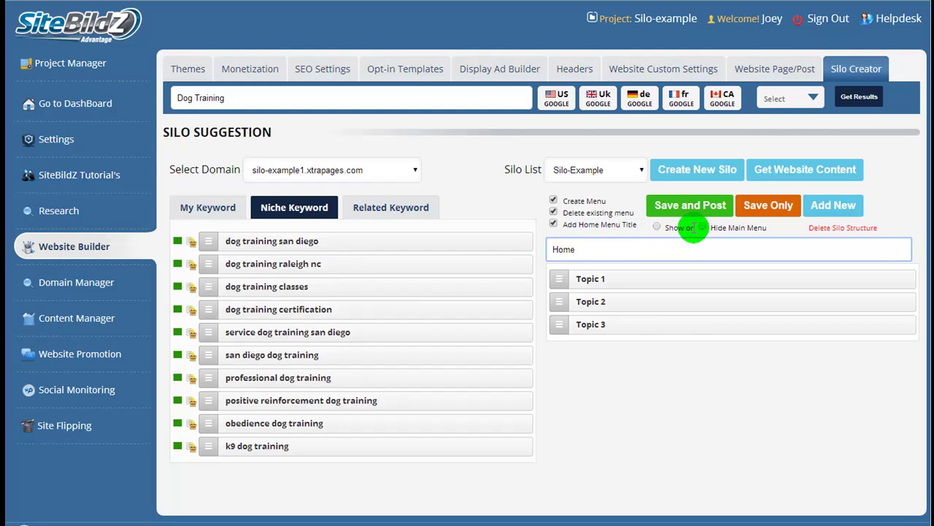
{"action": "left_click", "coordinate": [656, 227]}
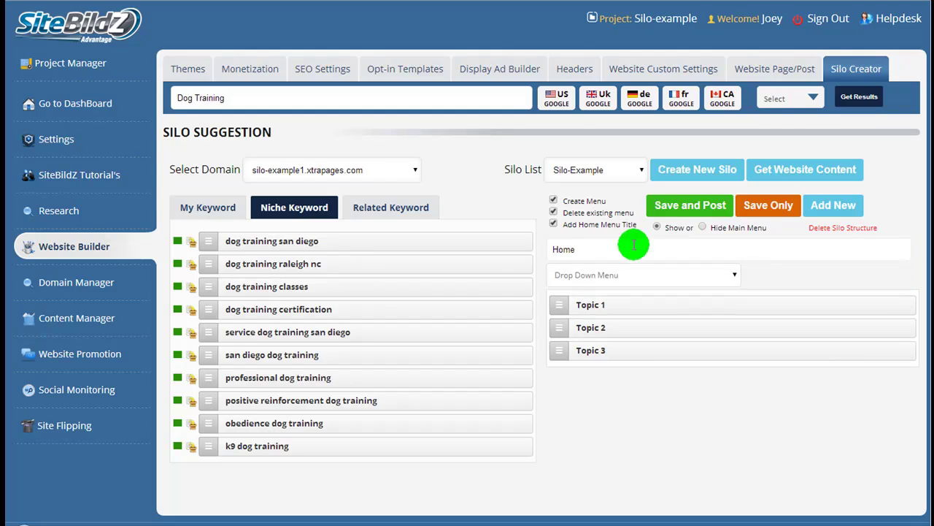
{"action": "left_click", "coordinate": [624, 274]}
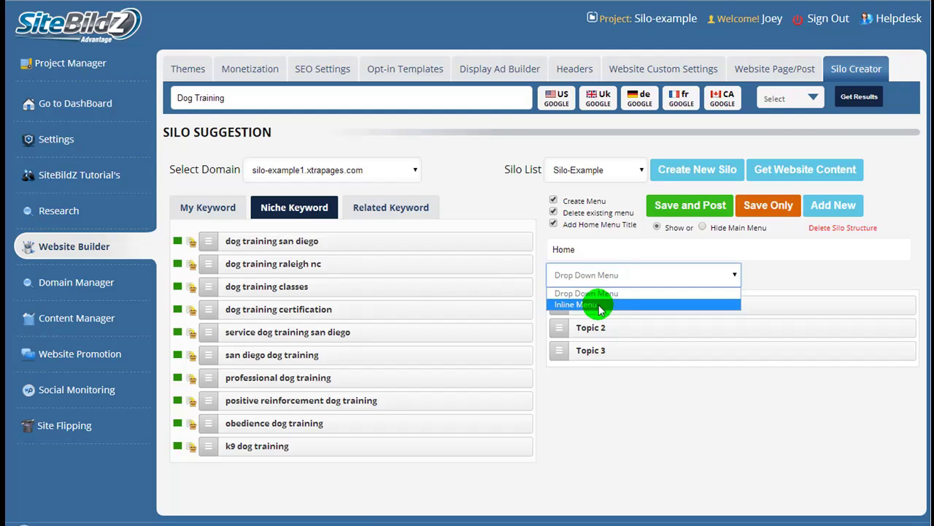
{"action": "left_click", "coordinate": [600, 307]}
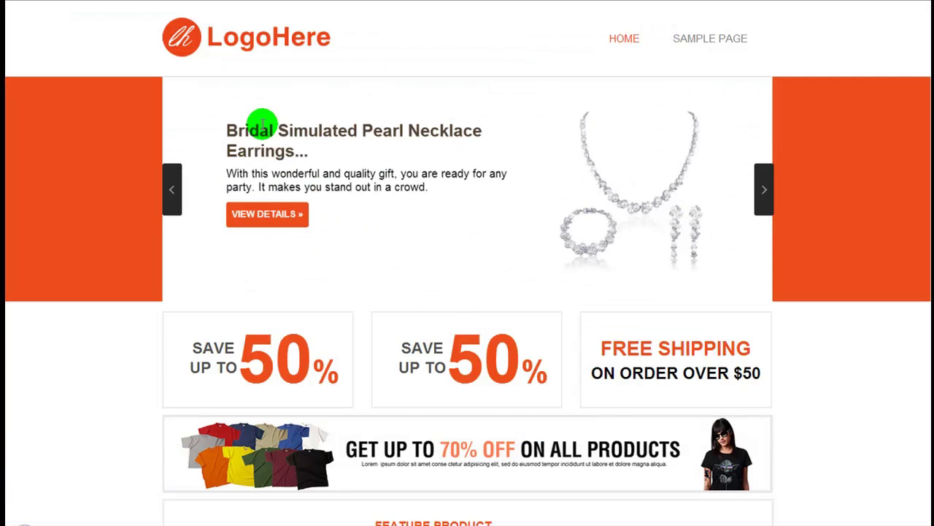
Check the live site's homepage menu and website topics, and save and post the silo structure
{"action": "scroll", "coordinate": [455, 276], "scroll_direction": "down", "scroll_amount": 6}
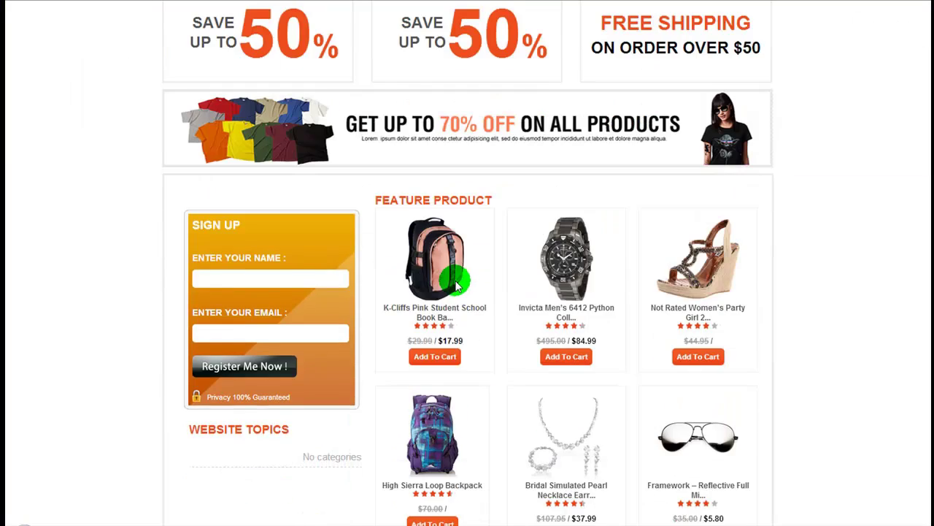
{"action": "scroll", "coordinate": [438, 336], "scroll_direction": "down", "scroll_amount": 1}
{"action": "scroll", "coordinate": [425, 336], "scroll_direction": "up", "scroll_amount": 4}
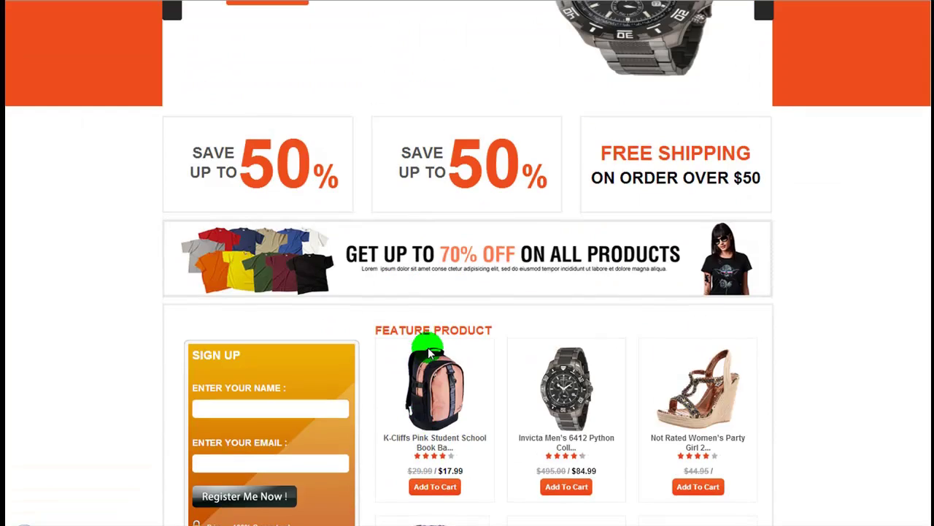
{"action": "scroll", "coordinate": [292, 183], "scroll_direction": "up", "scroll_amount": 3}
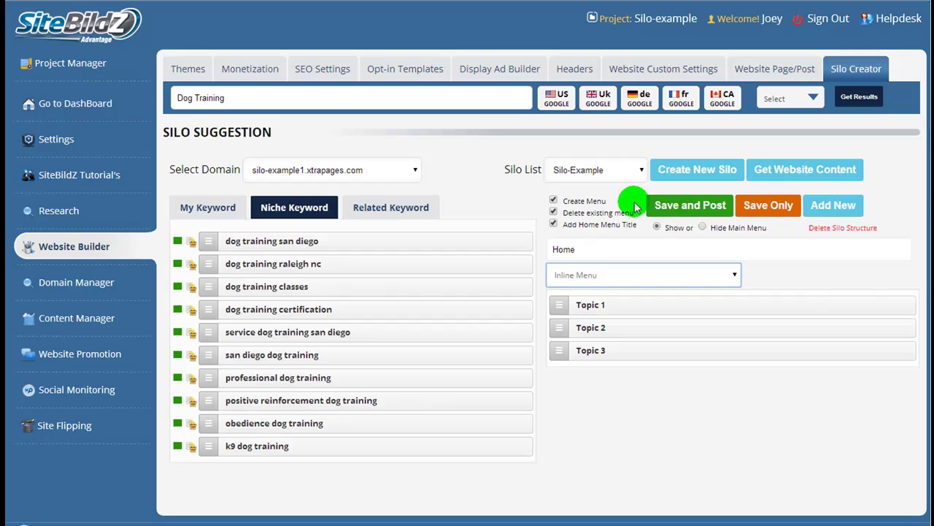
{"action": "left_click", "coordinate": [688, 207]}
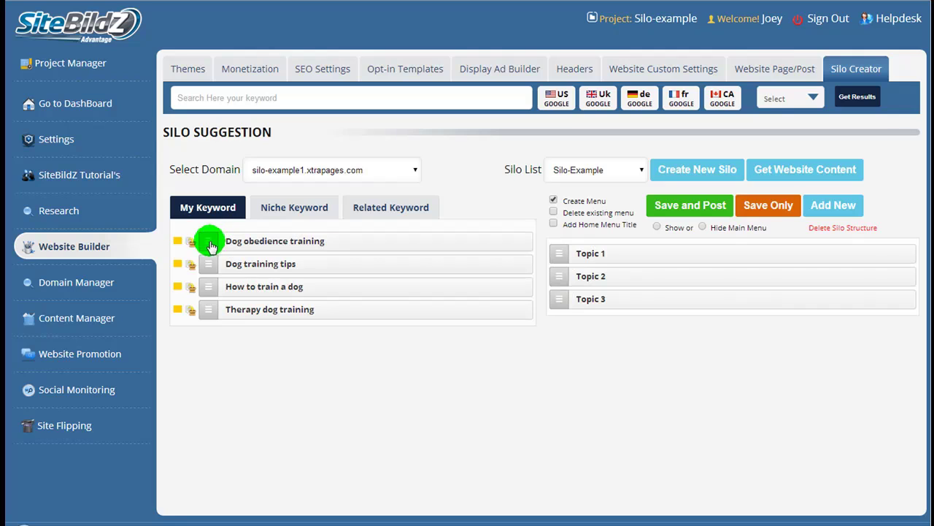
Nest Dog obedience training under Topic 1 and post the silo with the existing menu deleted, a Home title and a shown Inline Menu
{"action": "left_click_drag", "start_coordinate": [214, 235], "coordinate": [590, 277]}
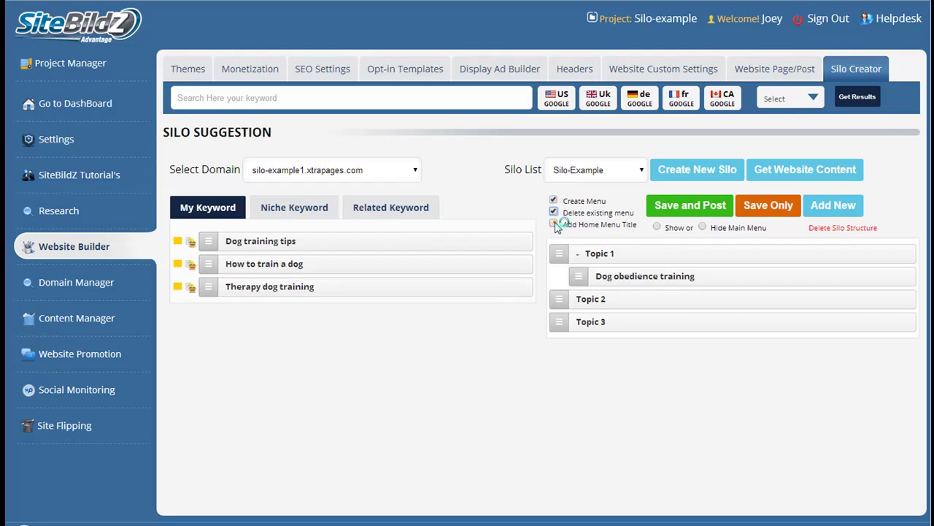
{"action": "left_click", "coordinate": [555, 225]}
{"action": "left_click", "coordinate": [559, 249]}
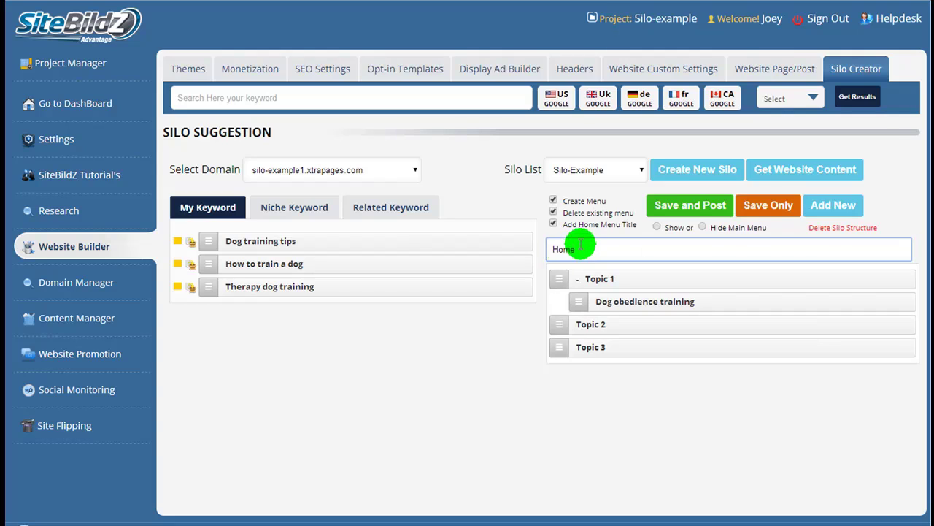
{"action": "left_click", "coordinate": [658, 229]}
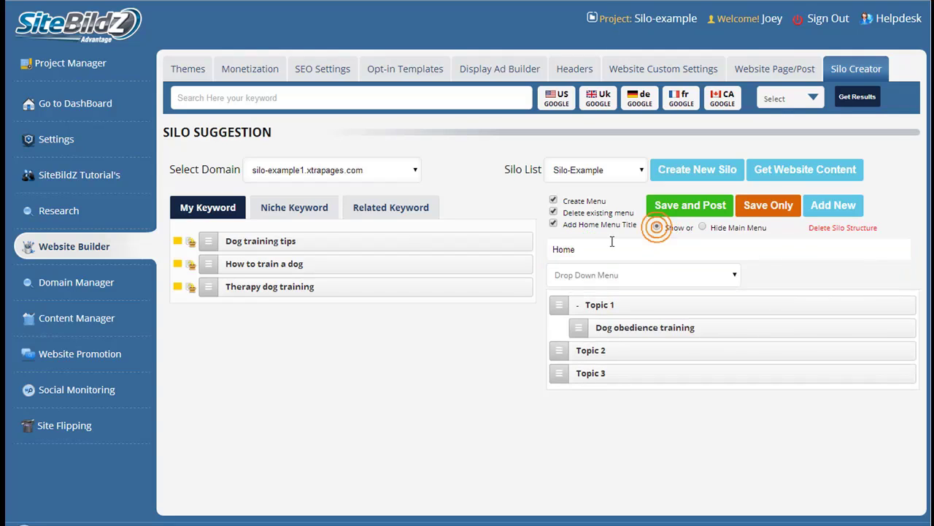
{"action": "left_click", "coordinate": [607, 275]}
{"action": "left_click", "coordinate": [597, 305]}
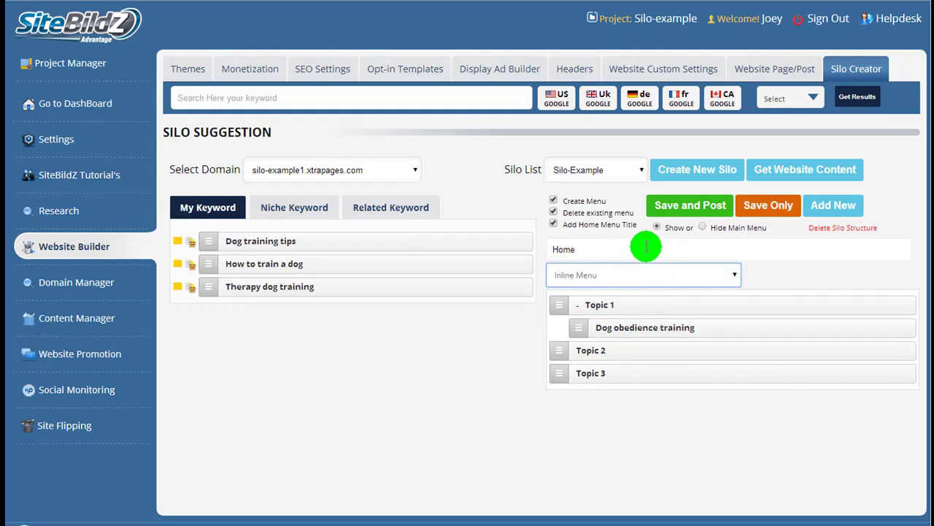
{"action": "left_click", "coordinate": [673, 210]}
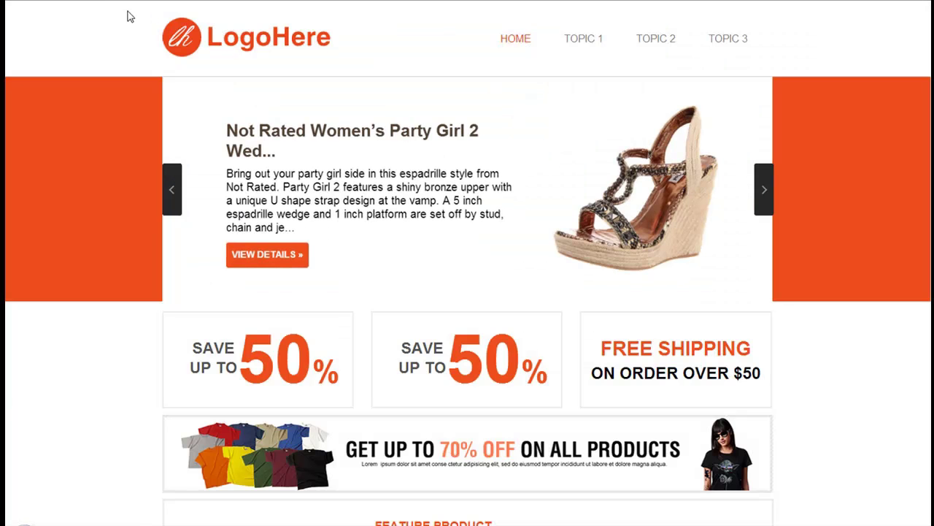
Reload the live site to check the posted topic menu and open the Topic 1 page
{"action": "left_click", "coordinate": [66, 10]}
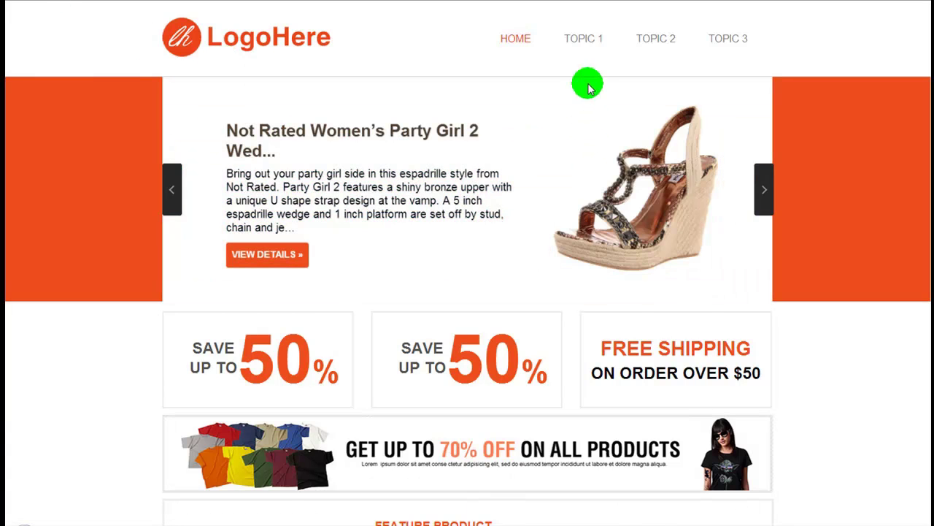
{"action": "left_click", "coordinate": [581, 39]}
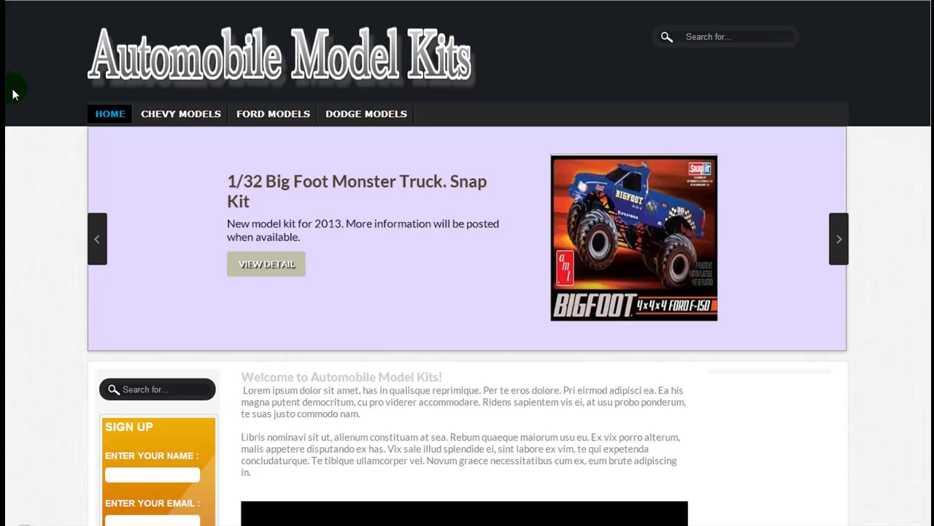
Look through the Automobile Model Kits demo homepage, including its website topics and featured products
{"action": "scroll", "coordinate": [12, 92], "scroll_direction": "down", "scroll_amount": 4}
{"action": "scroll", "coordinate": [12, 92], "scroll_direction": "down", "scroll_amount": 8}
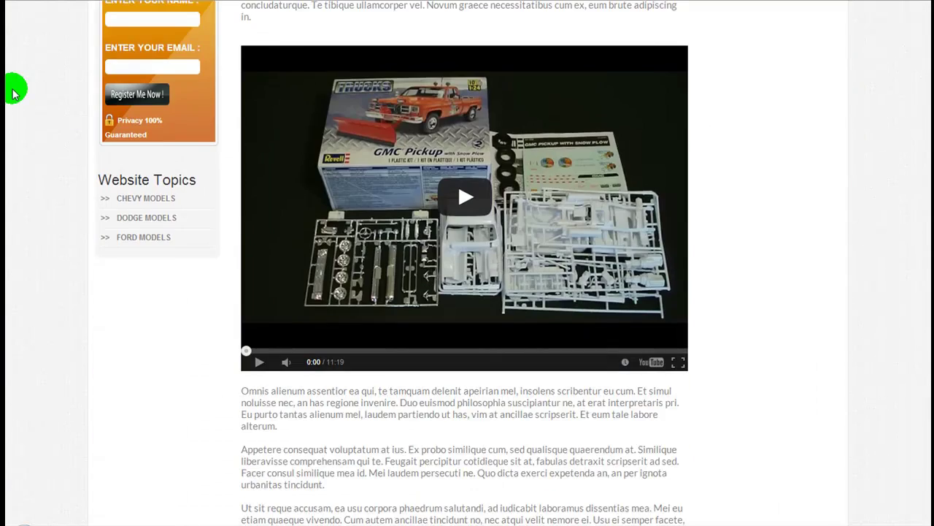
{"action": "scroll", "coordinate": [12, 92], "scroll_direction": "down", "scroll_amount": 2}
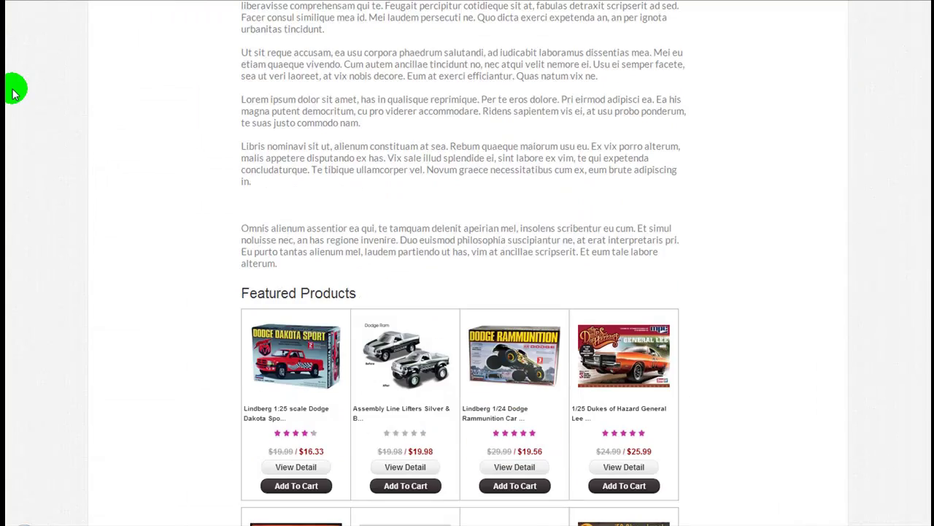
{"action": "scroll", "coordinate": [13, 93], "scroll_direction": "up", "scroll_amount": 14}
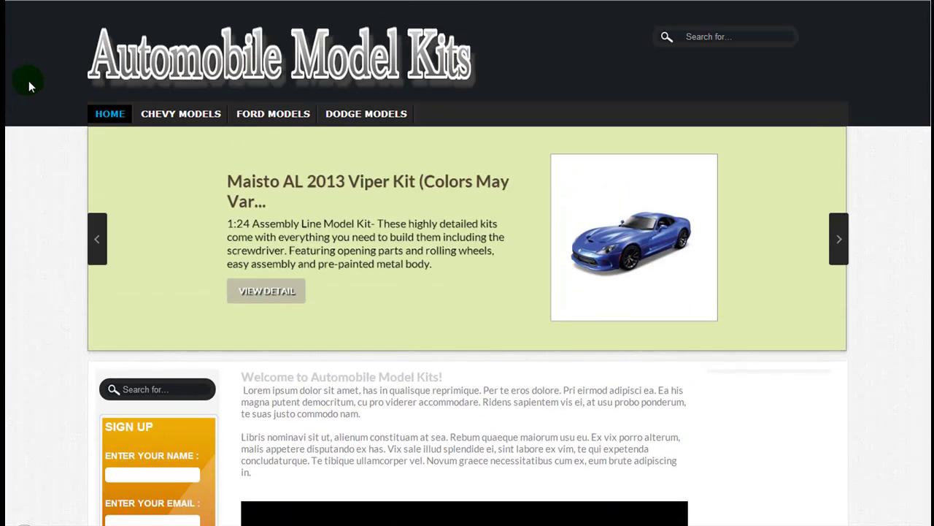
Go to the Newer Style Chevy Models category within Chevy Models and examine its posts, website topics and related topic
{"action": "left_click", "coordinate": [167, 119]}
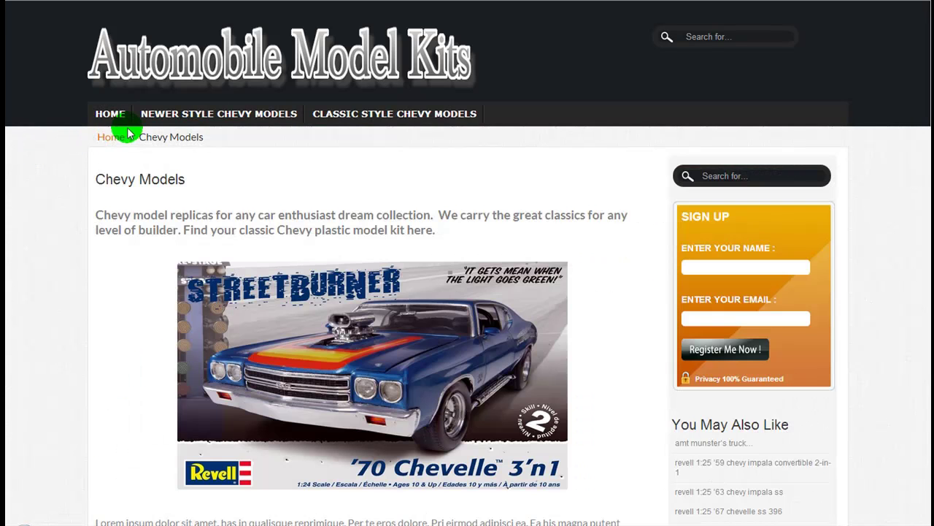
{"action": "left_click", "coordinate": [260, 117]}
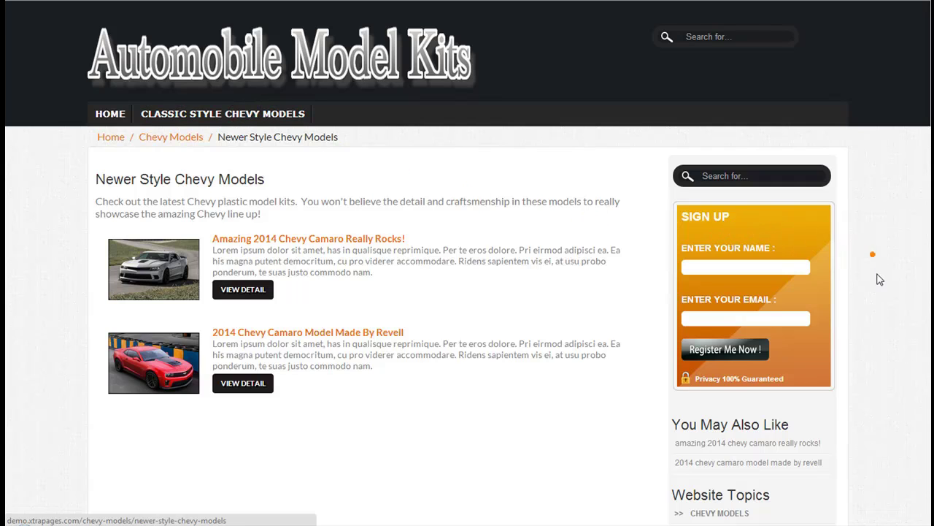
{"action": "scroll", "coordinate": [869, 266], "scroll_direction": "down", "scroll_amount": 3}
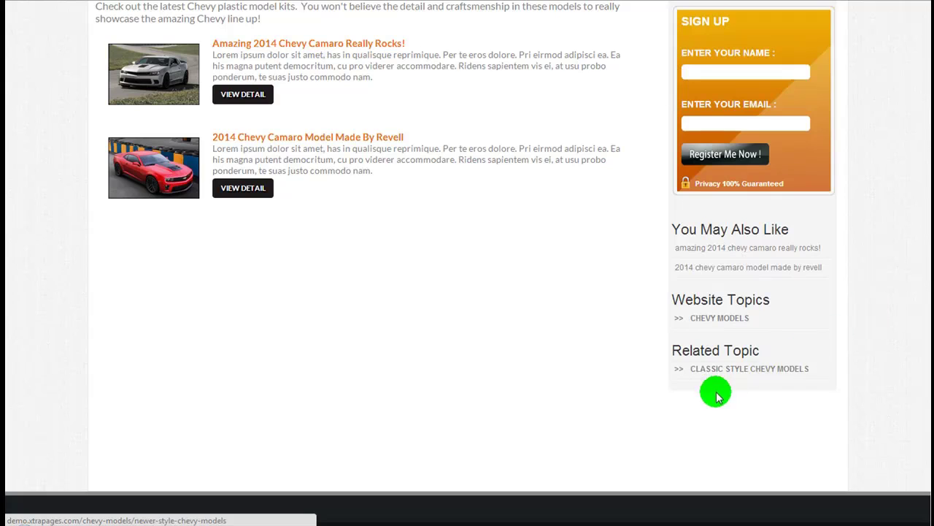
{"action": "scroll", "coordinate": [705, 302], "scroll_direction": "up", "scroll_amount": 3}
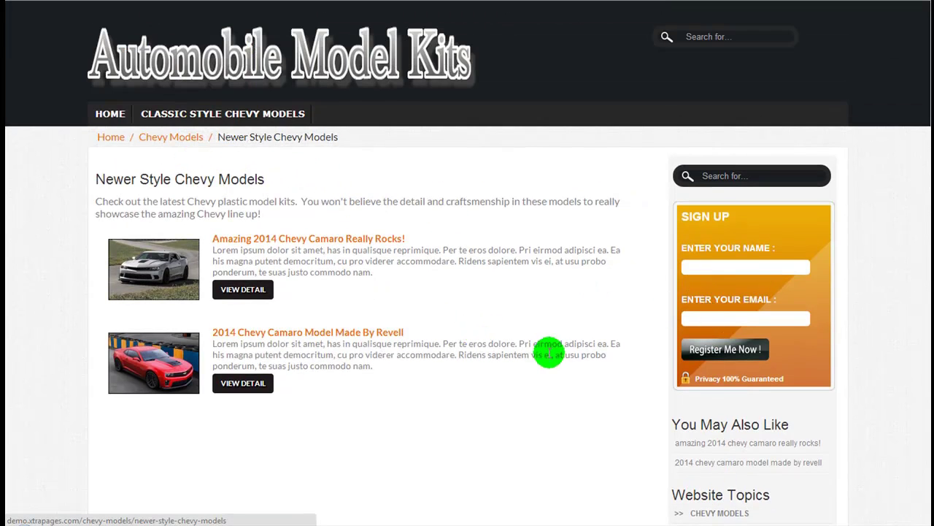
{"action": "scroll", "coordinate": [626, 350], "scroll_direction": "down", "scroll_amount": 2}
{"action": "scroll", "coordinate": [635, 370], "scroll_direction": "down", "scroll_amount": 2}
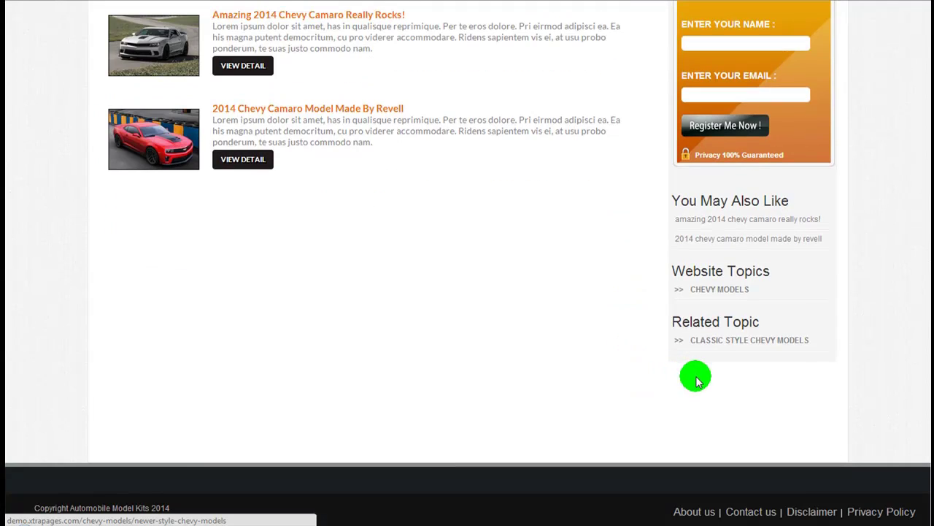
View the Amazing 2014 Chevy Camaro Really Rocks! post and examine its content, related post and breadcrumbs
{"action": "left_click", "coordinate": [705, 222]}
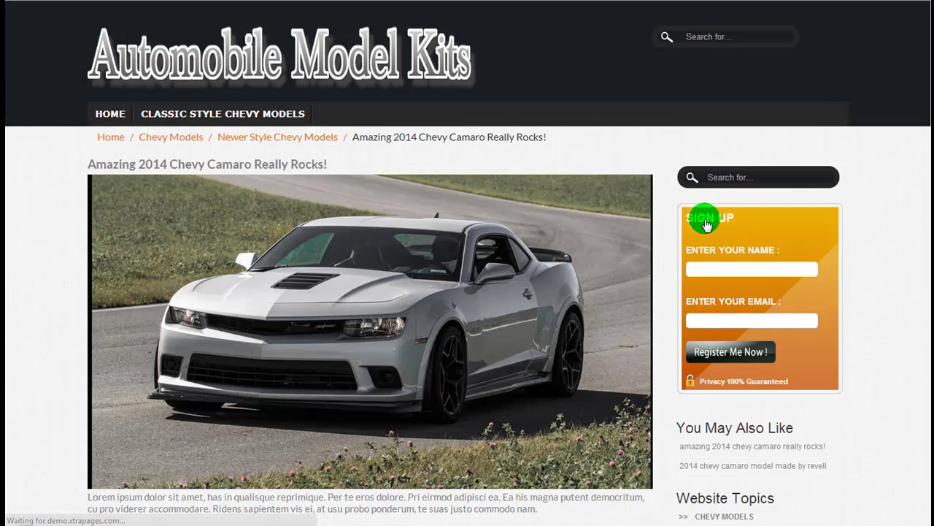
{"action": "scroll", "coordinate": [10, 257], "scroll_direction": "down", "scroll_amount": 10}
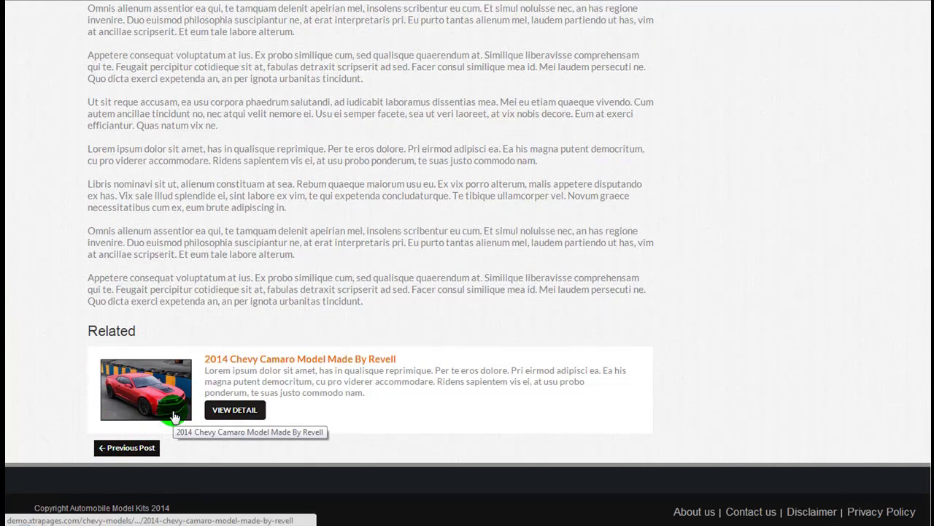
{"action": "scroll", "coordinate": [174, 416], "scroll_direction": "up", "scroll_amount": 8}
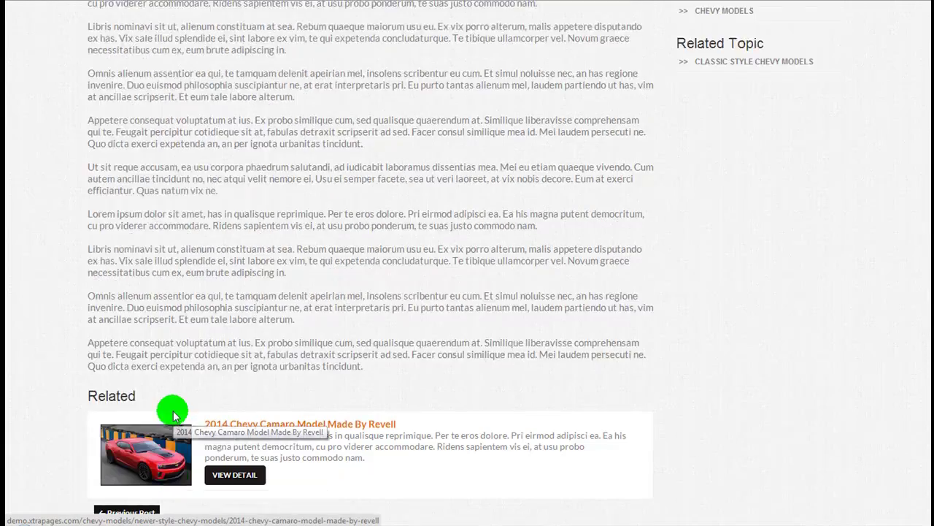
{"action": "scroll", "coordinate": [174, 416], "scroll_direction": "up", "scroll_amount": 3}
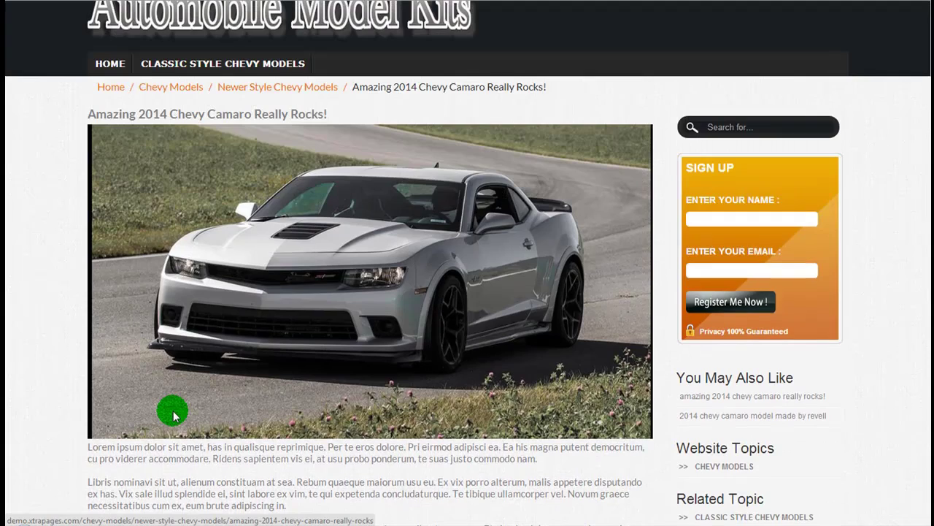
{"action": "scroll", "coordinate": [173, 416], "scroll_direction": "up", "scroll_amount": 1}
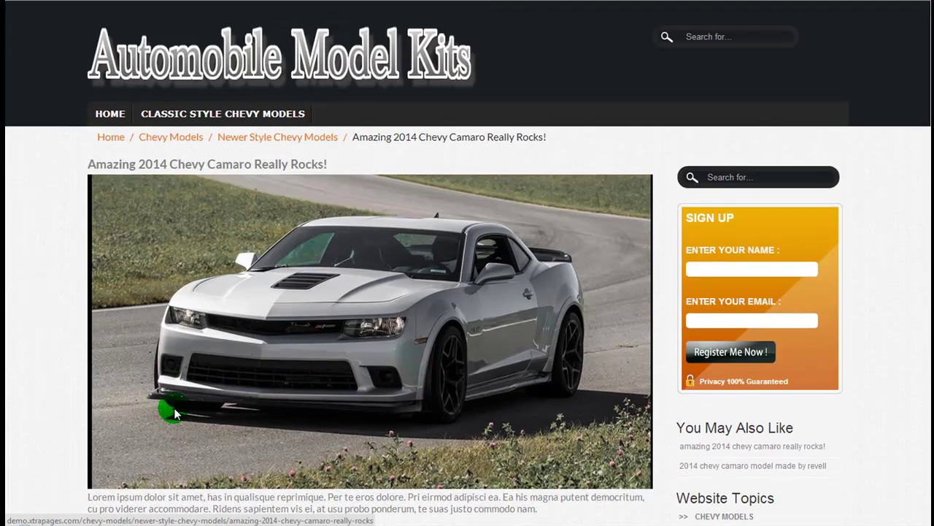